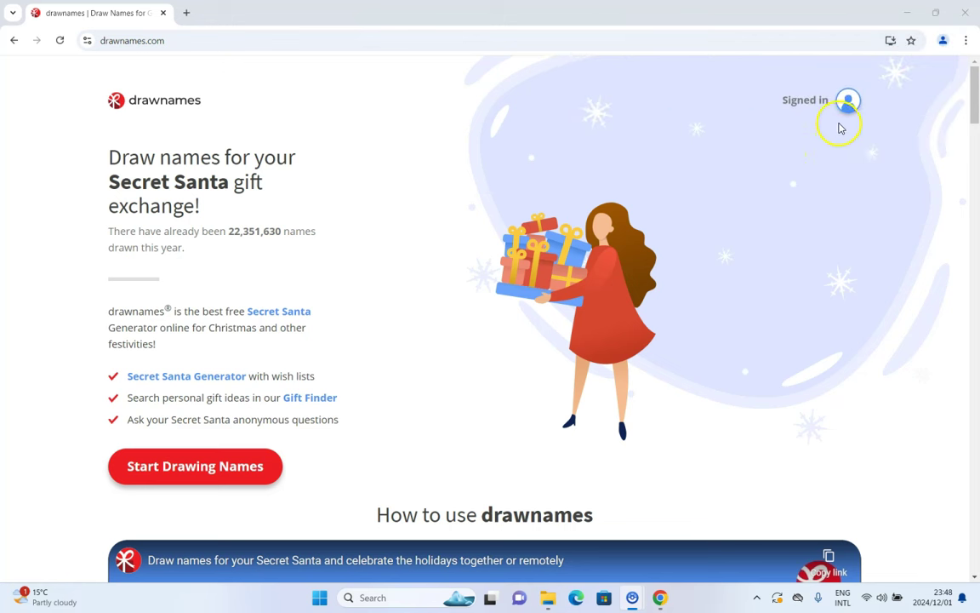
Start a new draw, keep the organiser's name, and paste in five more member names.
left_click(215, 474)
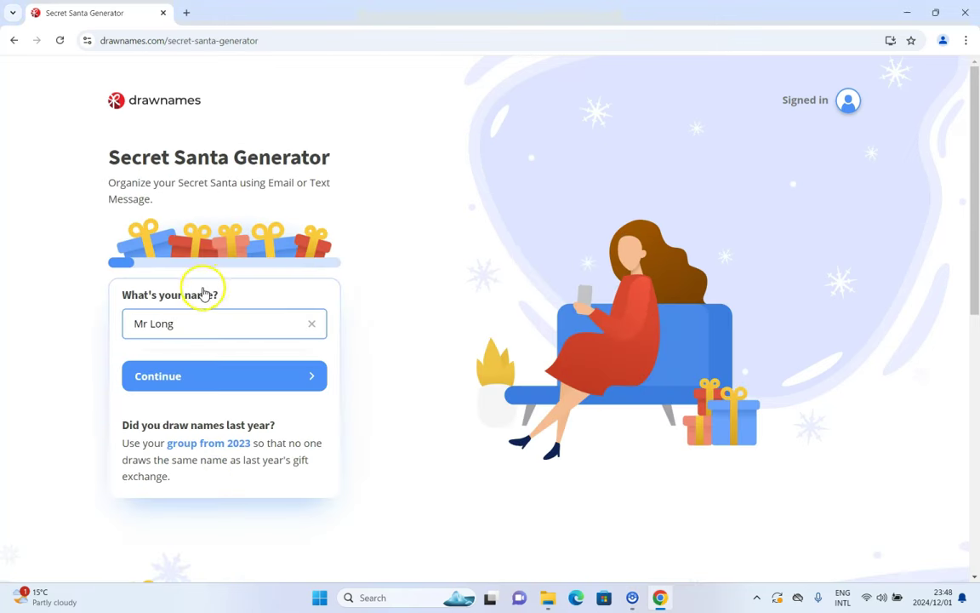
left_click(199, 387)
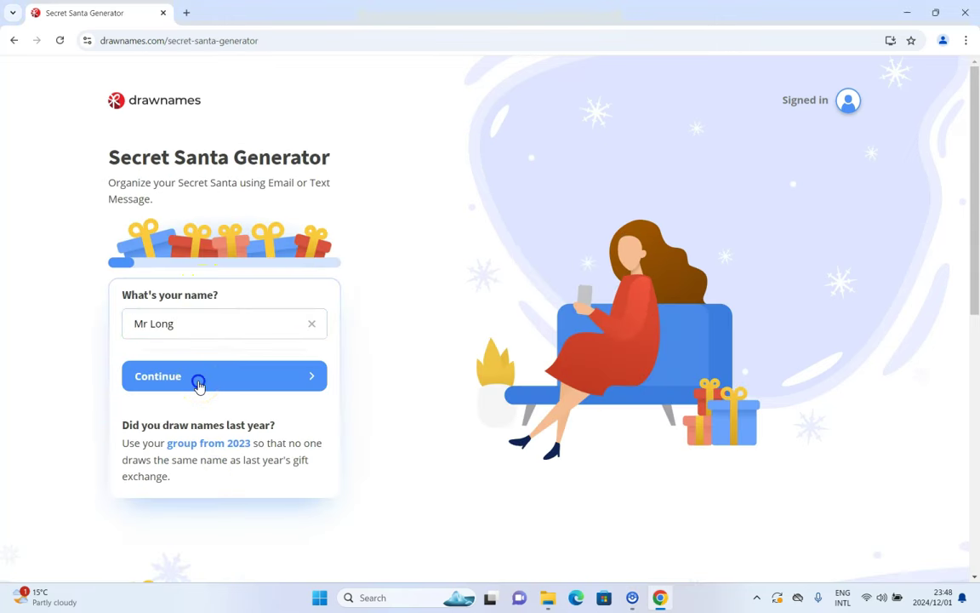
left_click(195, 299)
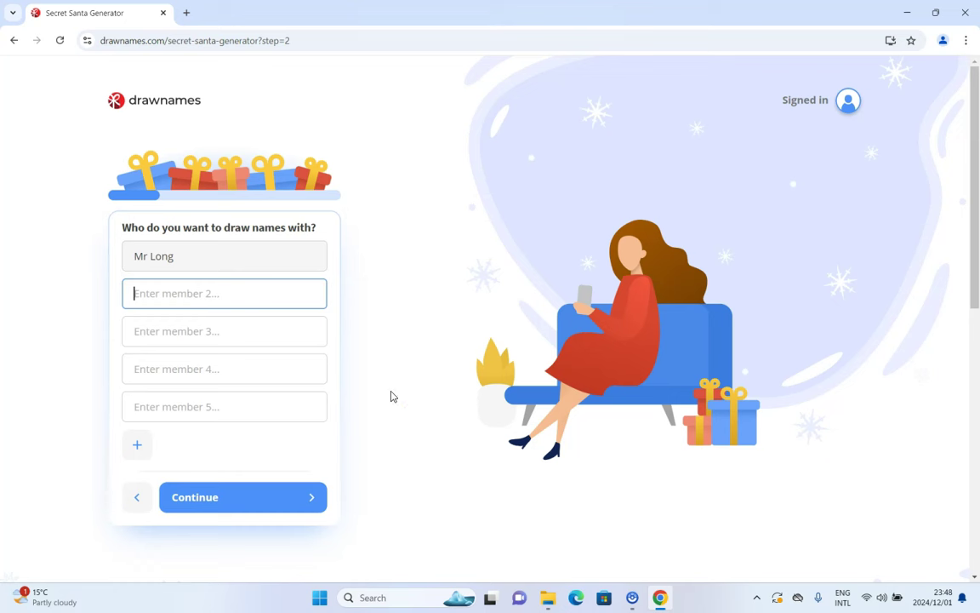
type("Bruce Diana Clark Peter Natasha")
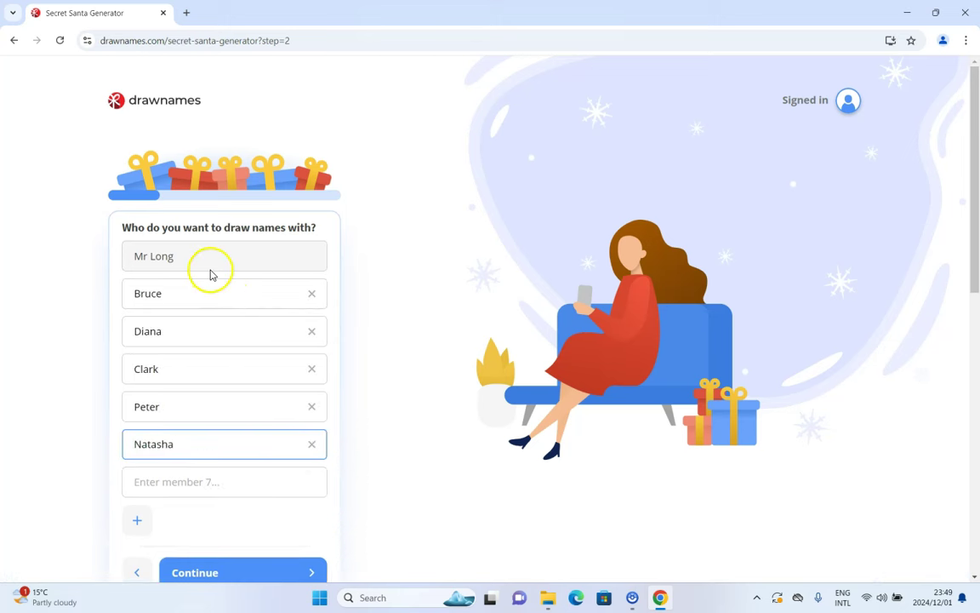
scroll(206, 442, "down", 1)
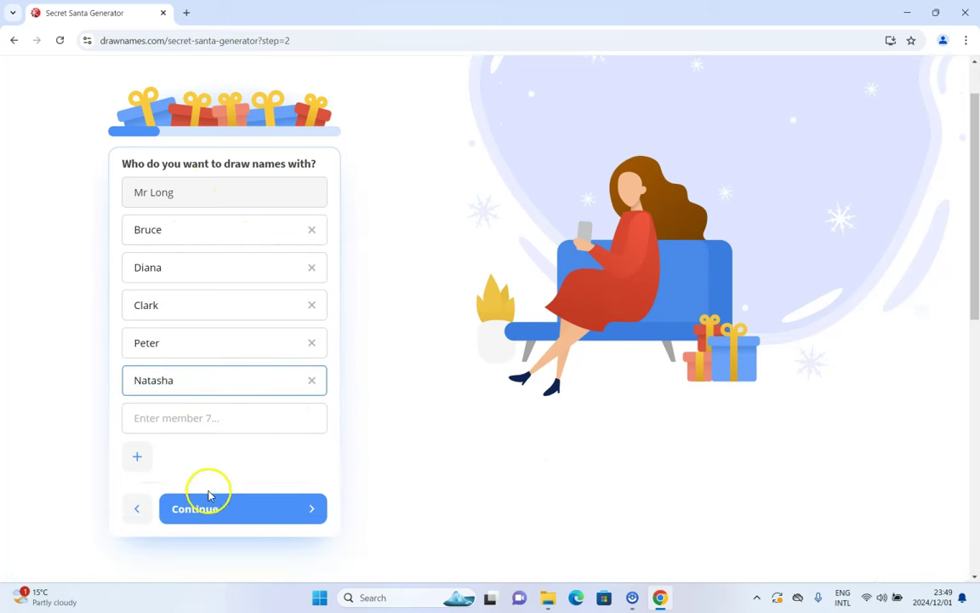
left_click(216, 510)
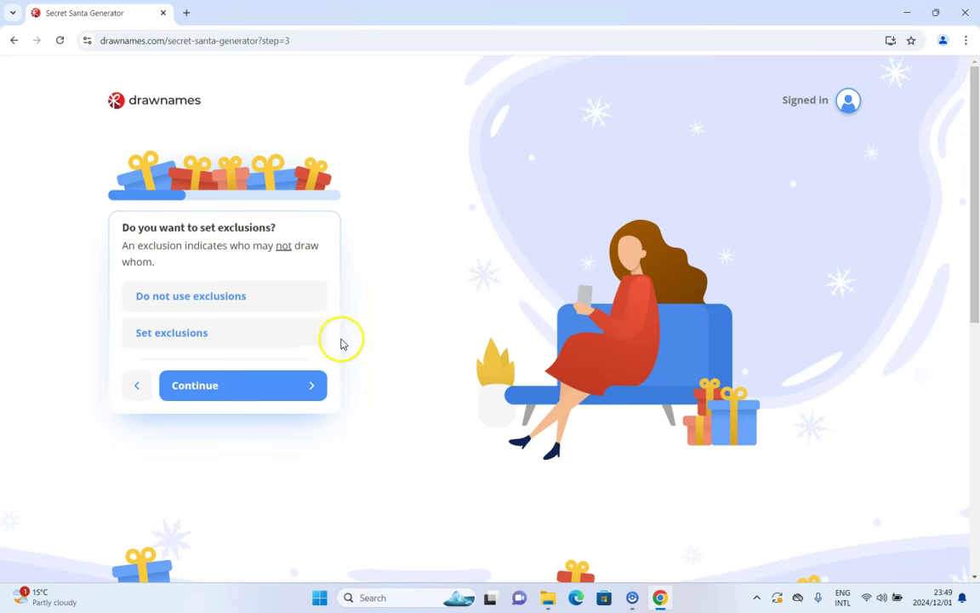
Choose to set exclusions and stop the second member from drawing the third.
left_click(187, 335)
scroll(248, 336, "down", 2)
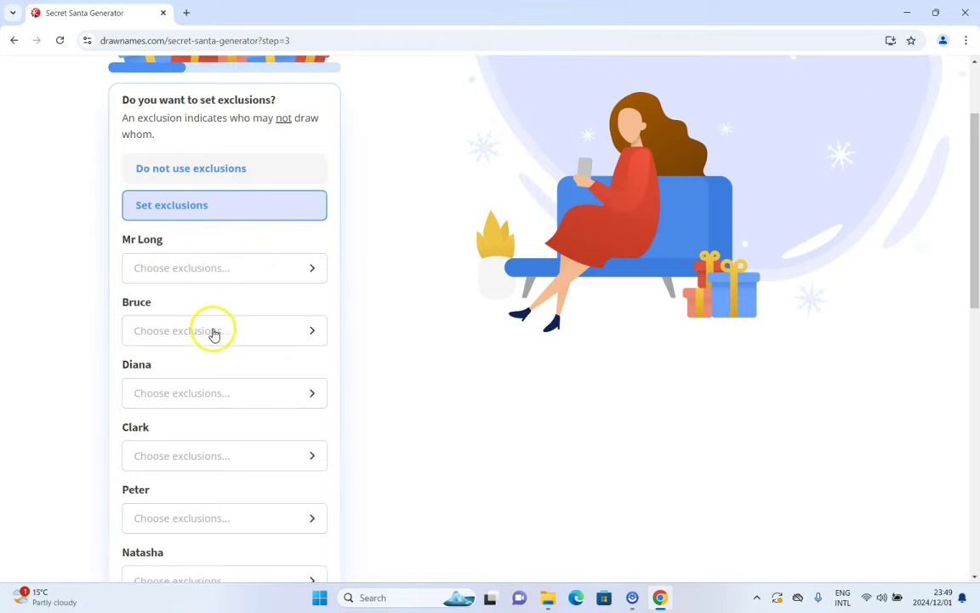
left_click(312, 333)
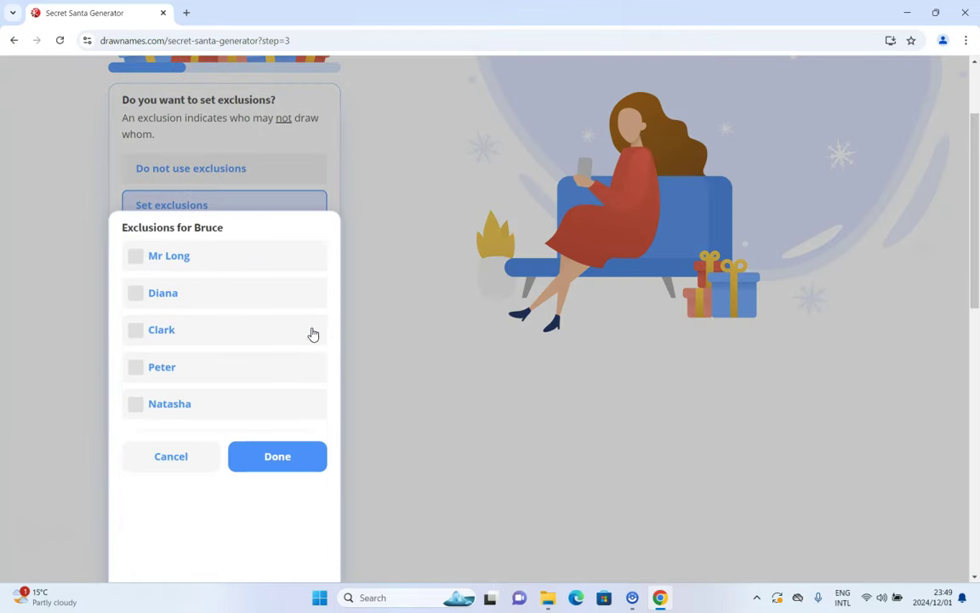
left_click(136, 295)
left_click(277, 457)
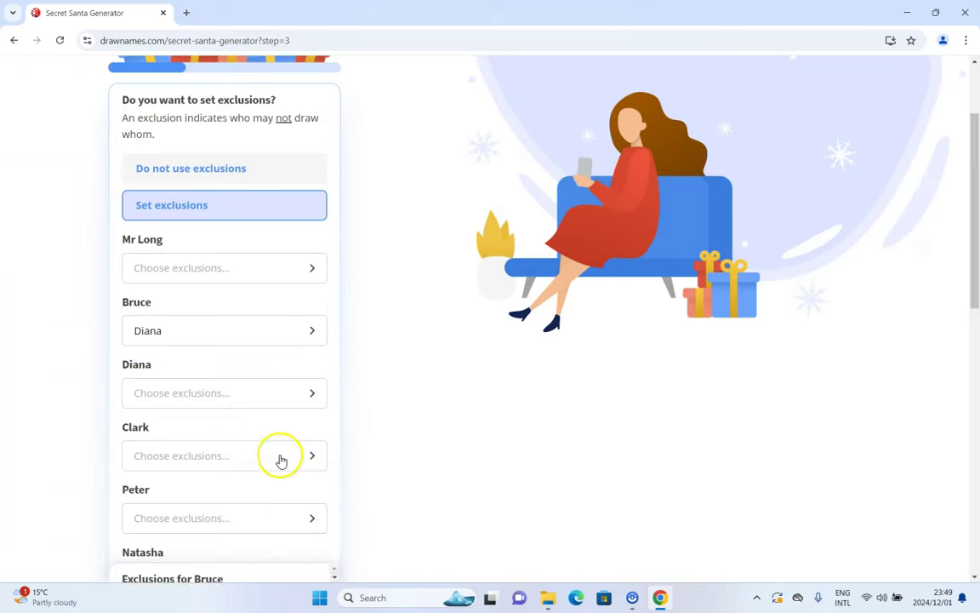
Stop the third member from drawing the second, then continue to the occasion question.
left_click(213, 398)
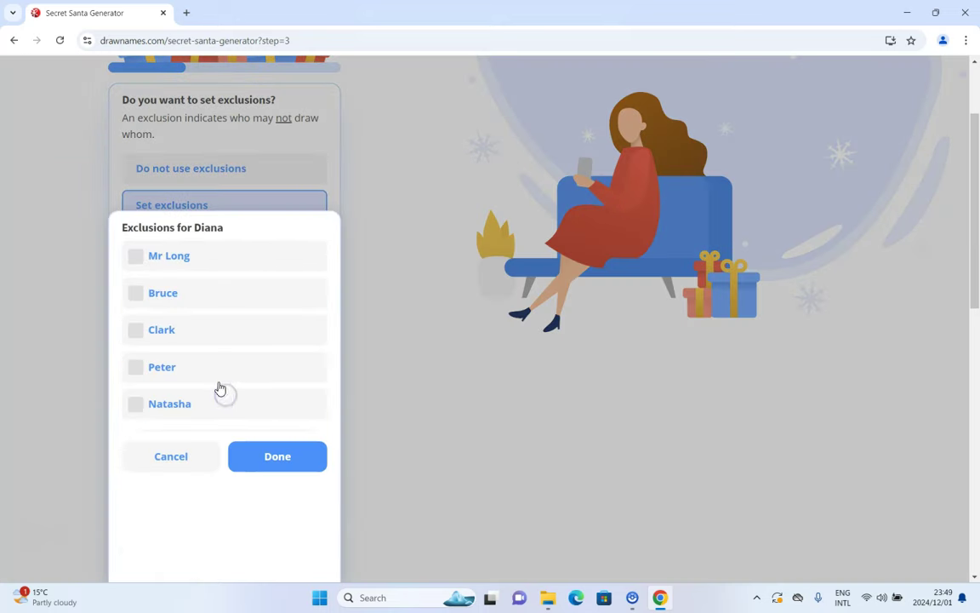
left_click(161, 295)
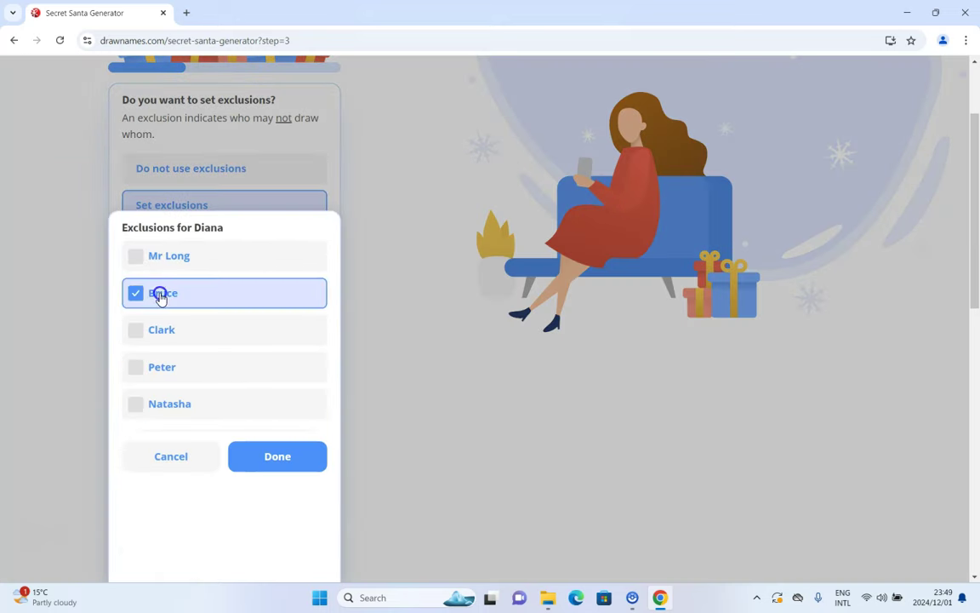
left_click(280, 455)
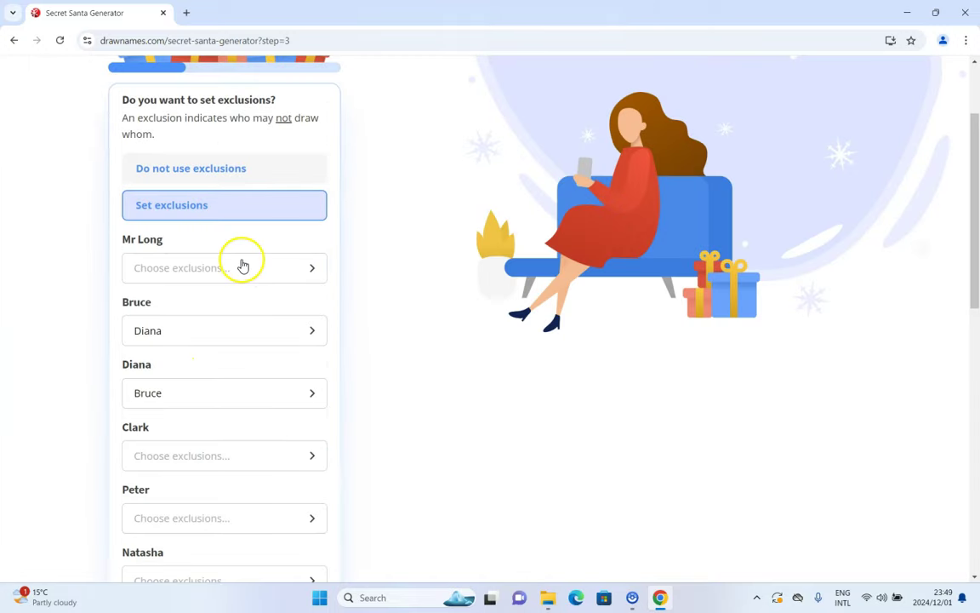
scroll(242, 265, "down", 2)
left_click(235, 507)
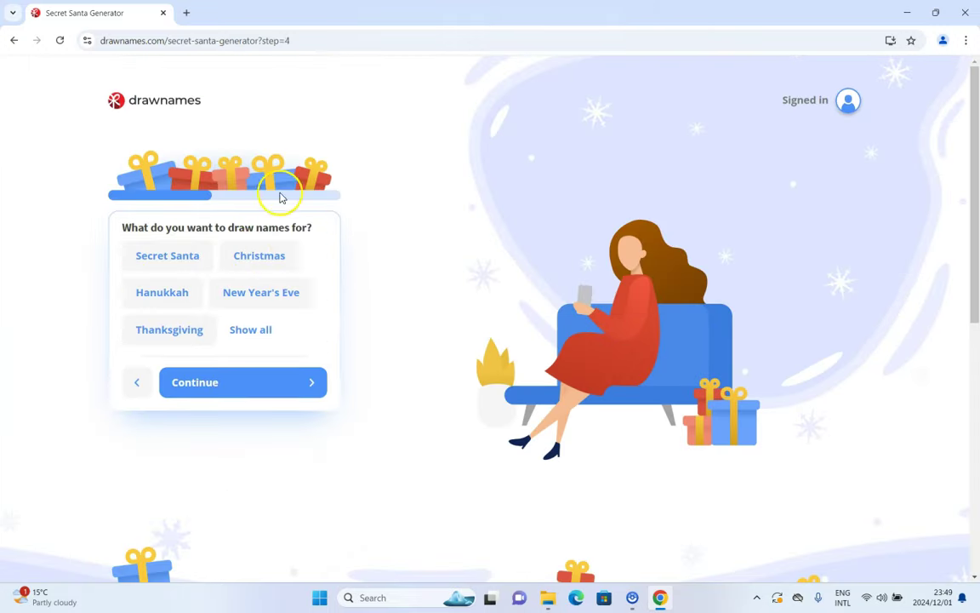
Pick Secret Santa as the occasion and name the group 'Secret Santa 2024 Demo'.
left_click(251, 330)
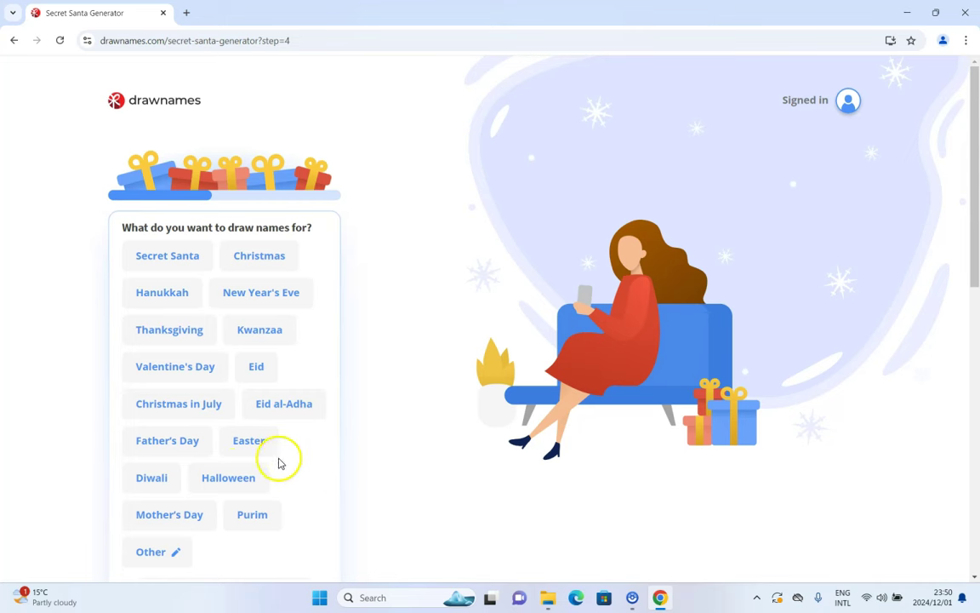
left_click(166, 266)
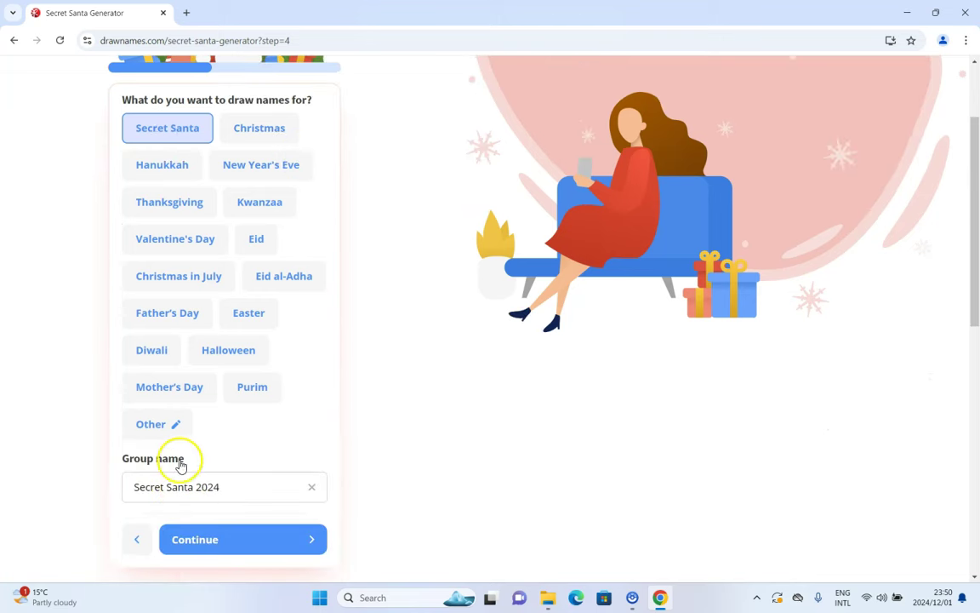
left_click(225, 487)
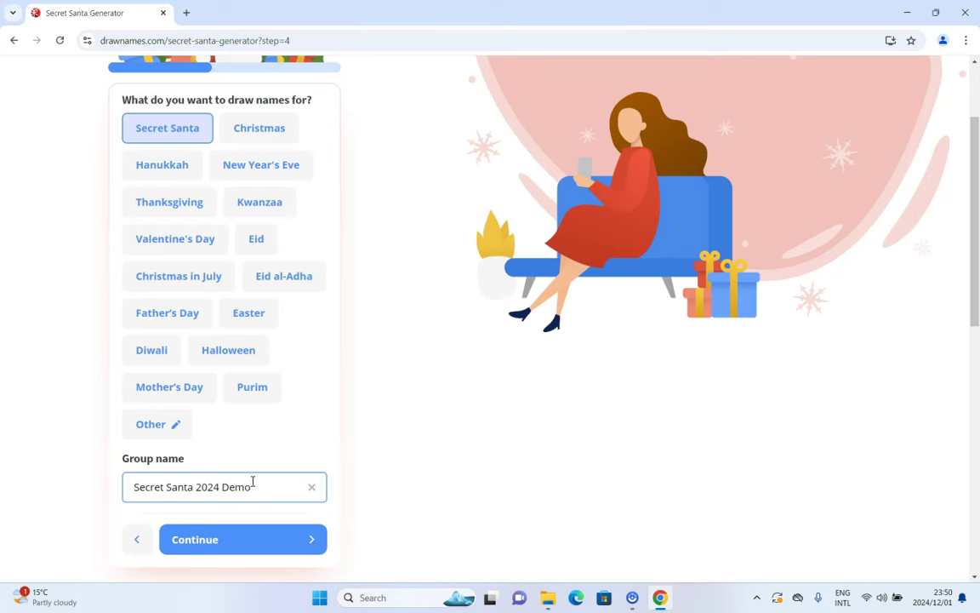
left_click(235, 542)
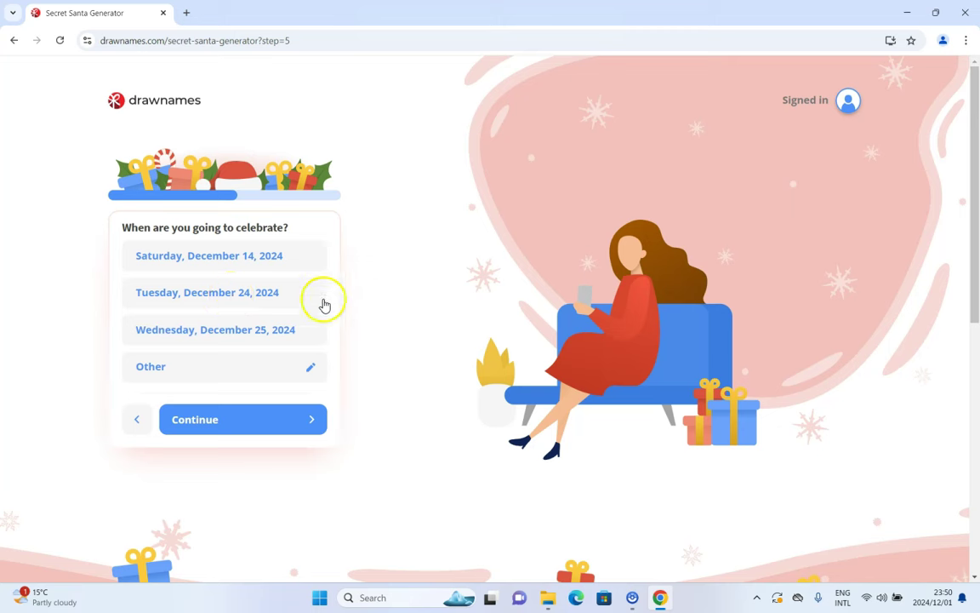
Set the celebration to Tuesday, December 24, 2024 with a $100 gift amount.
left_click(211, 298)
left_click(310, 420)
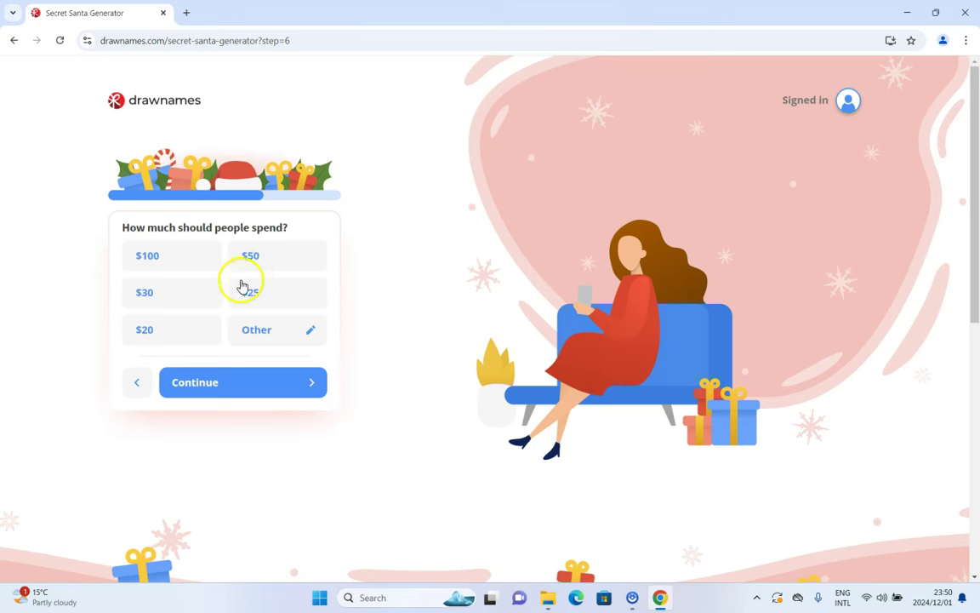
left_click(180, 261)
left_click(256, 389)
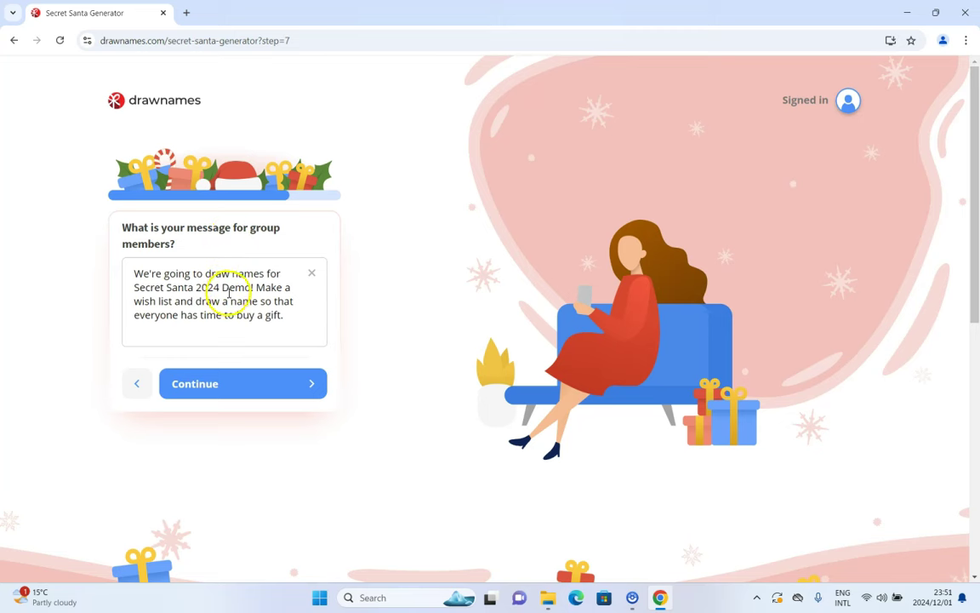
Accept the group message to create the group, then copy the WhatsApp invitation text.
left_click(289, 384)
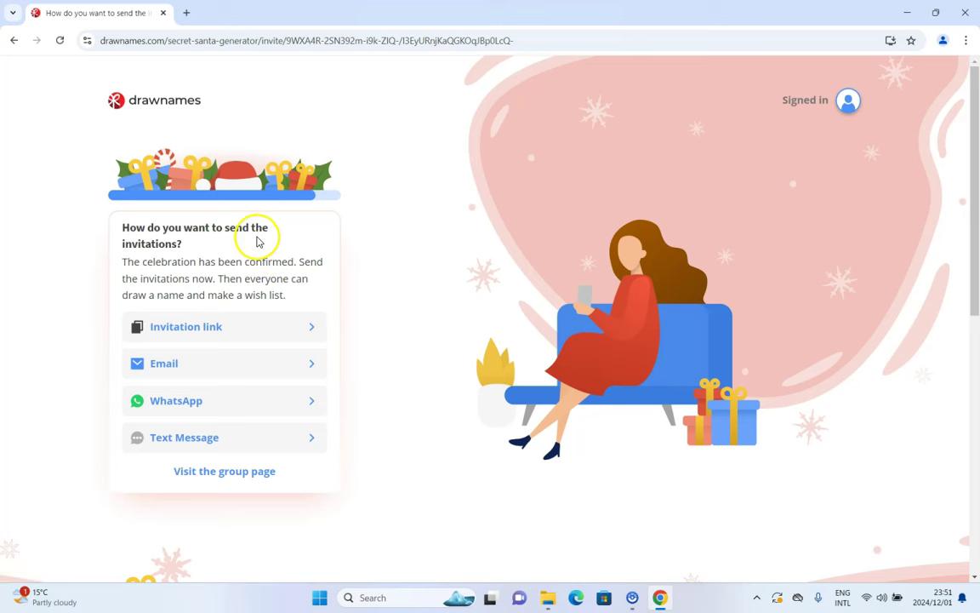
left_click(313, 401)
scroll(207, 314, "down", 2)
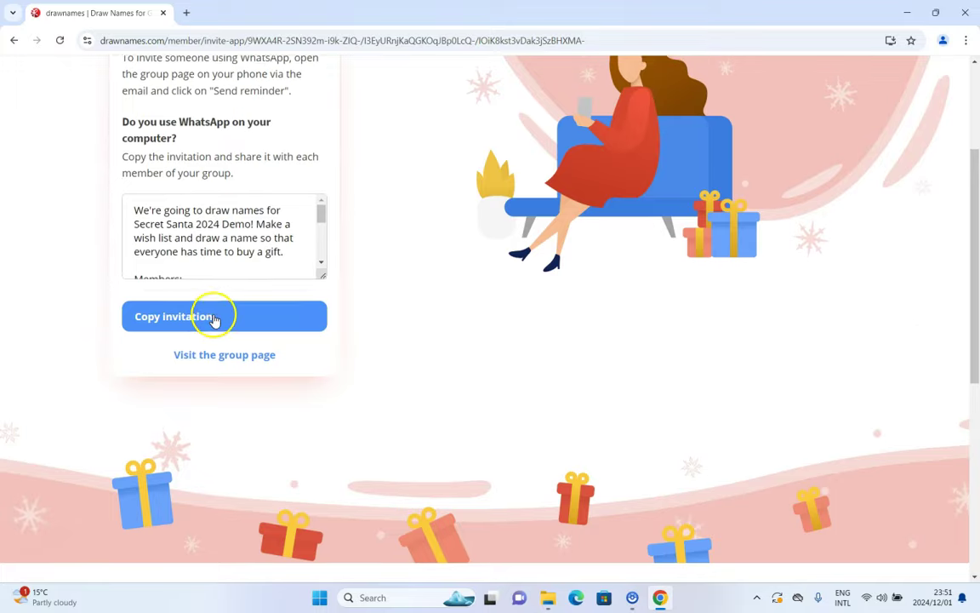
scroll(215, 320, "up", 2)
left_click(226, 323)
key("ctrl+a")
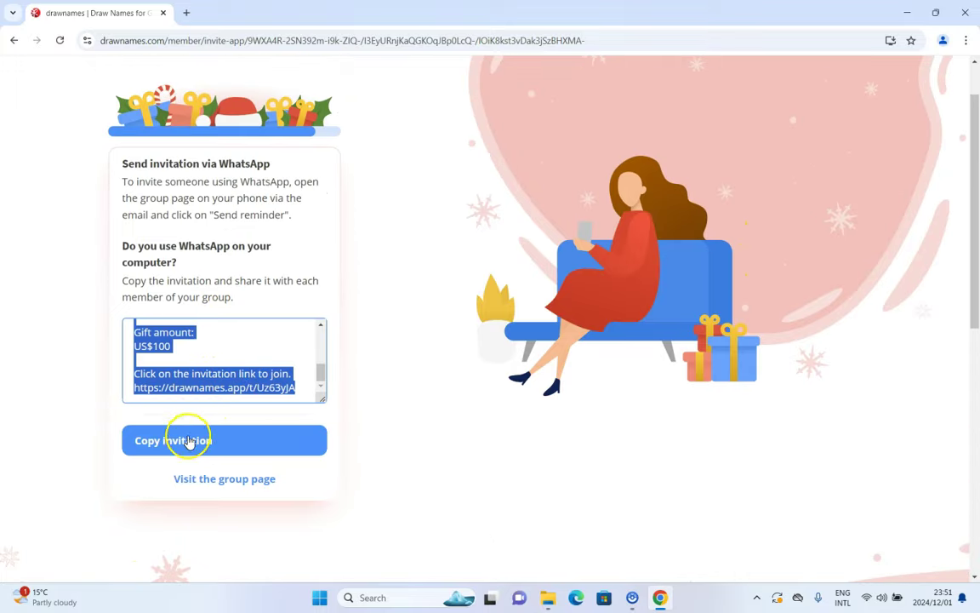
Return to the page for choosing how to send invitations.
left_click(13, 40)
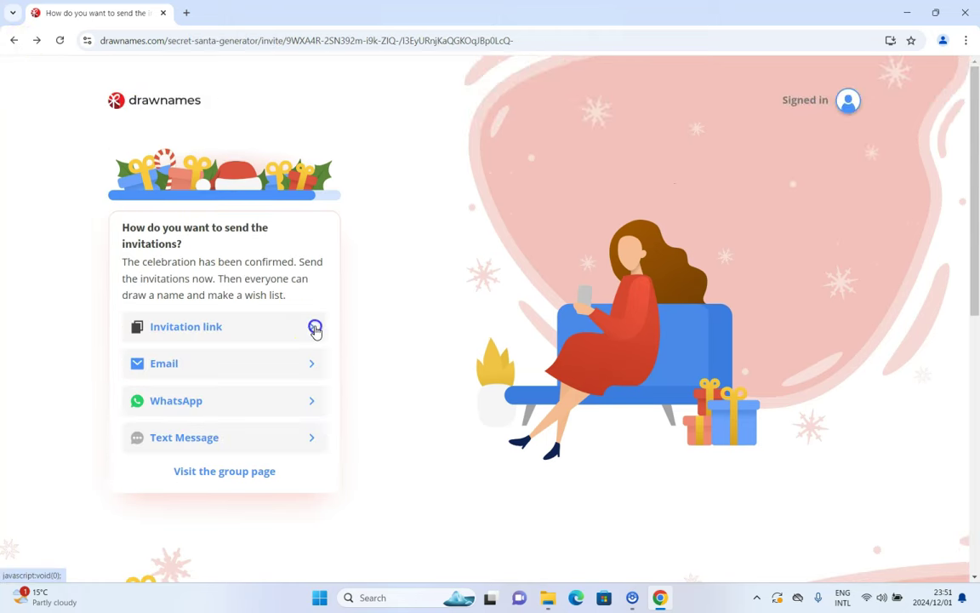
scroll(245, 345, "down", 3)
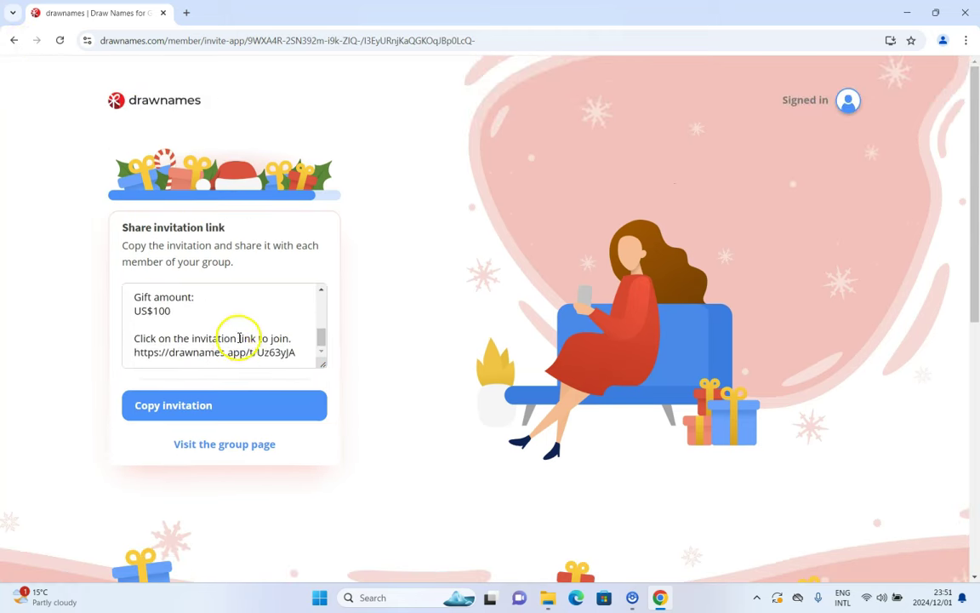
key("alt+Left")
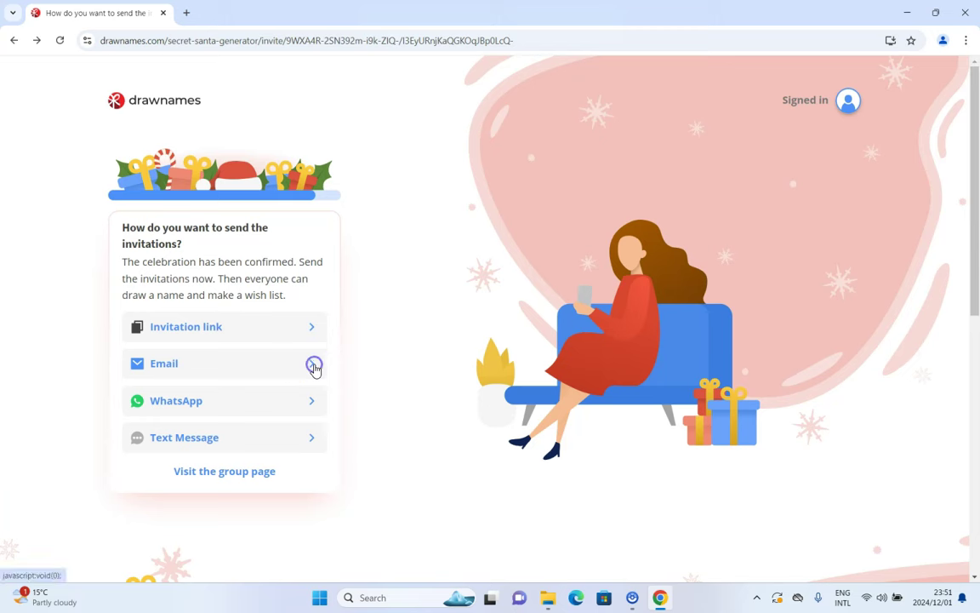
Try the email invitation option, stepping through the first three members' email fields.
left_click(311, 367)
left_click(180, 320)
left_click(200, 377)
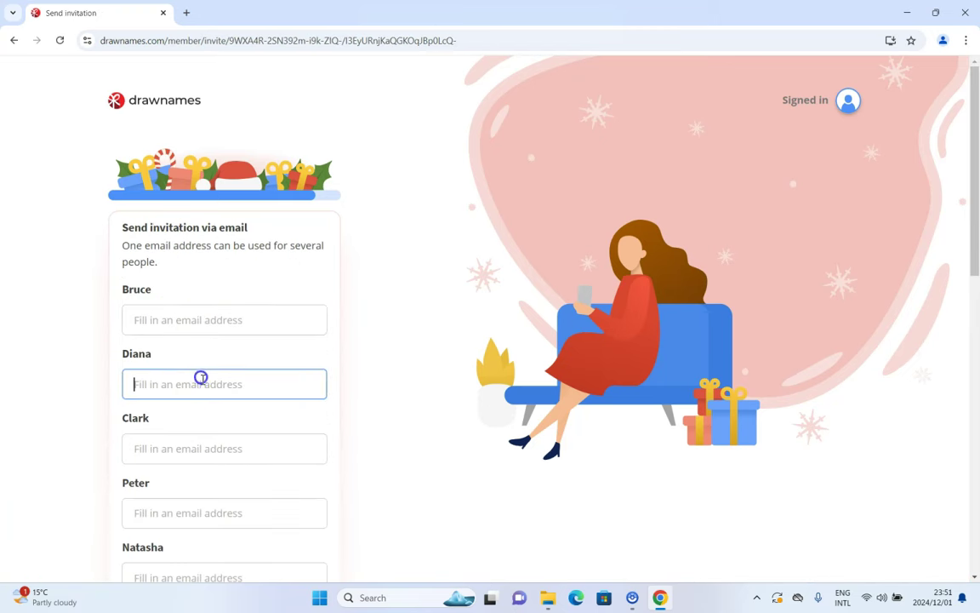
left_click(214, 449)
scroll(215, 442, "down", 2)
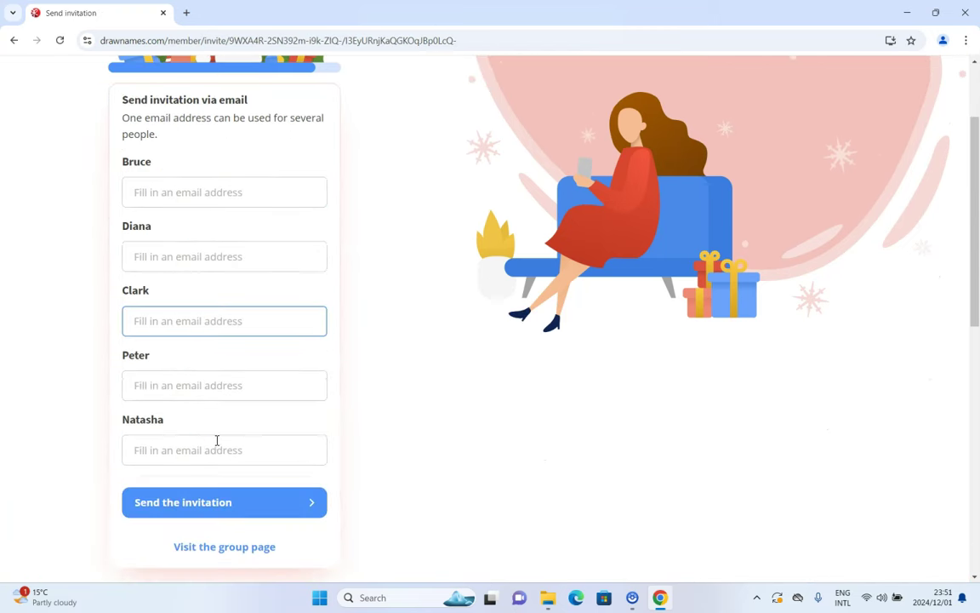
Go back, choose the invitation link option, and copy the invitation text.
key("alt+Left")
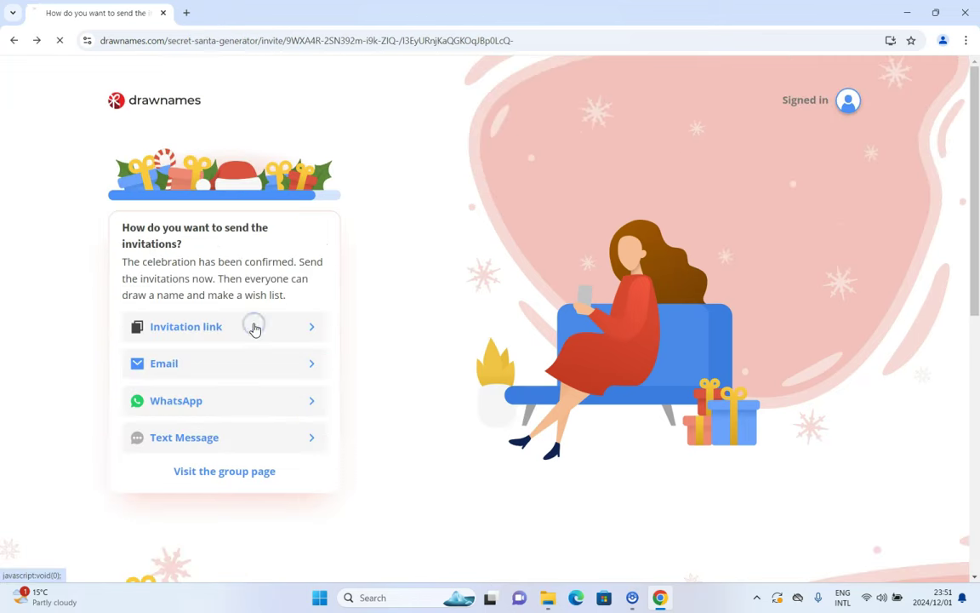
left_click(205, 406)
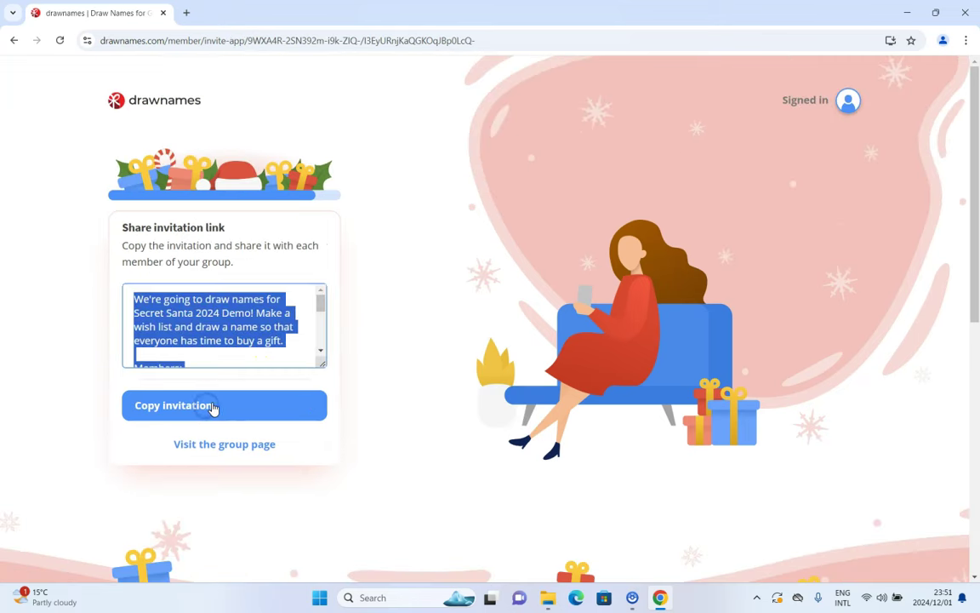
left_click(254, 444)
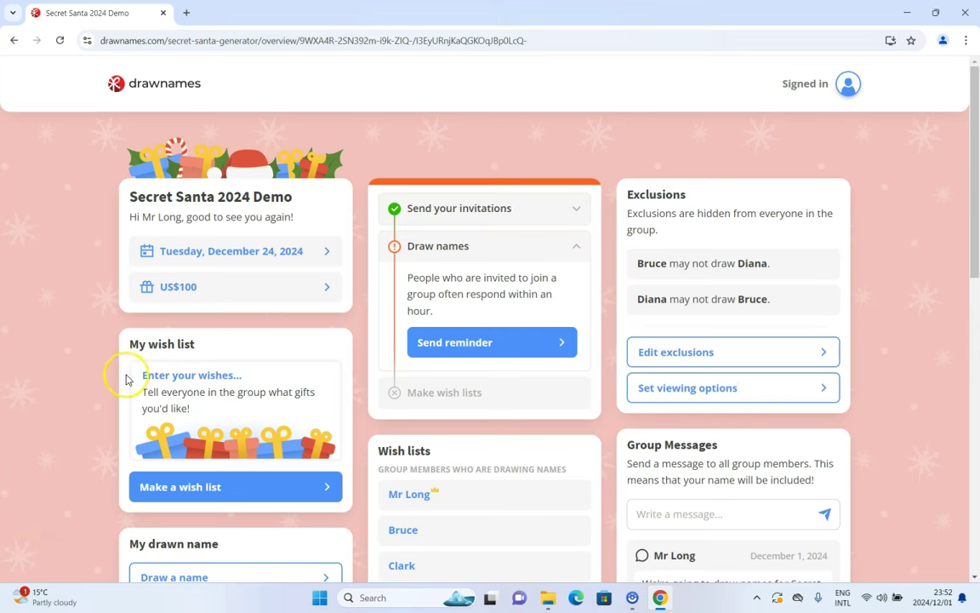
Switch to the private browsing window showing the Secret Santa 2024 Demo join page.
scroll(317, 287, "down", 1)
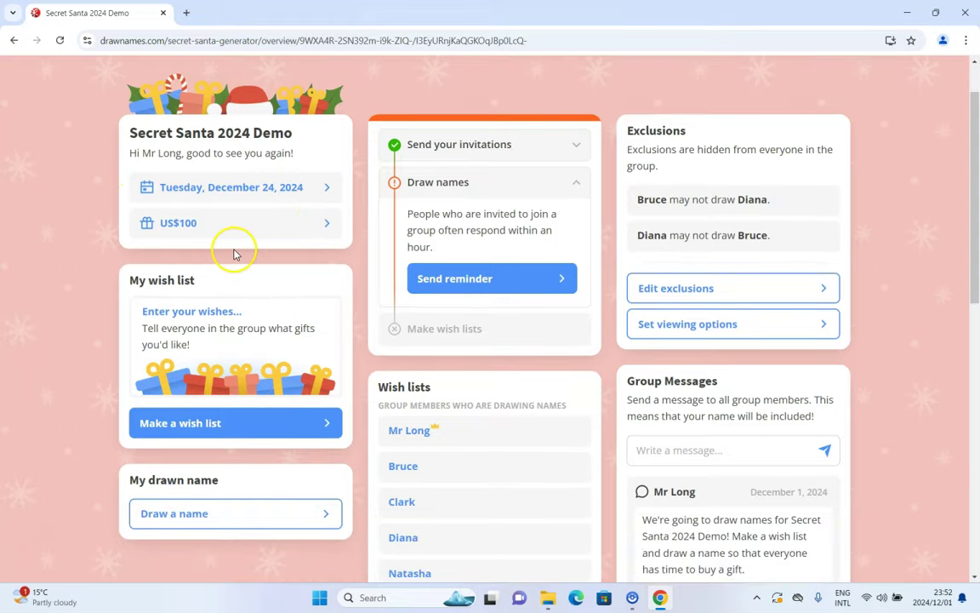
key("alt+Tab")
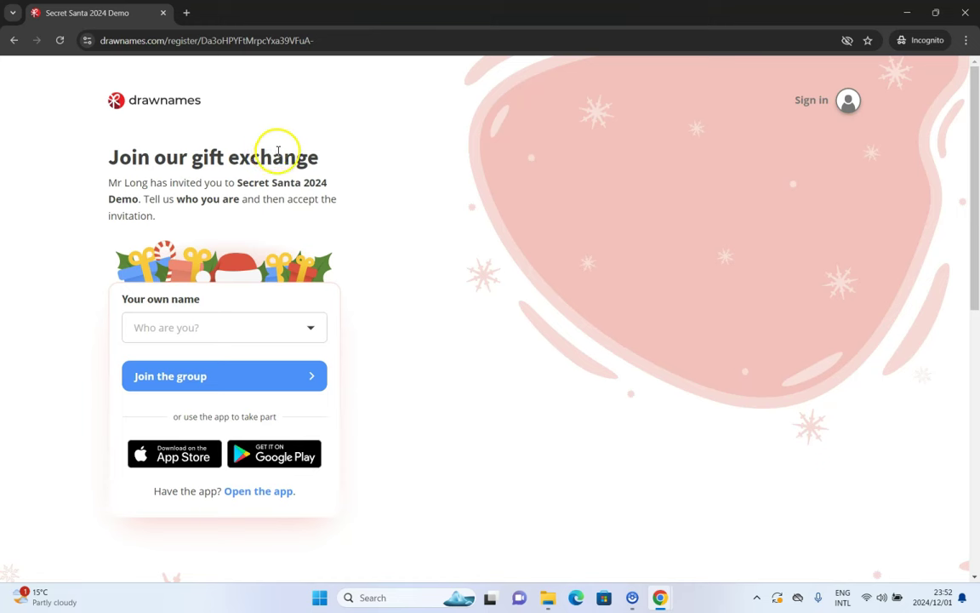
Pick your member name under Who are you? and join Secret Santa 2024 Demo.
left_click(311, 327)
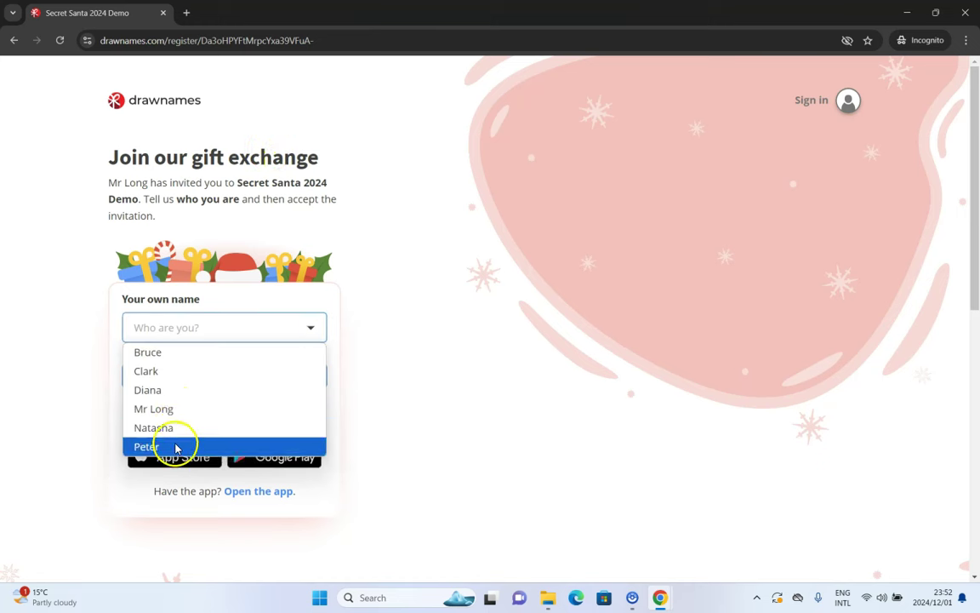
left_click(168, 358)
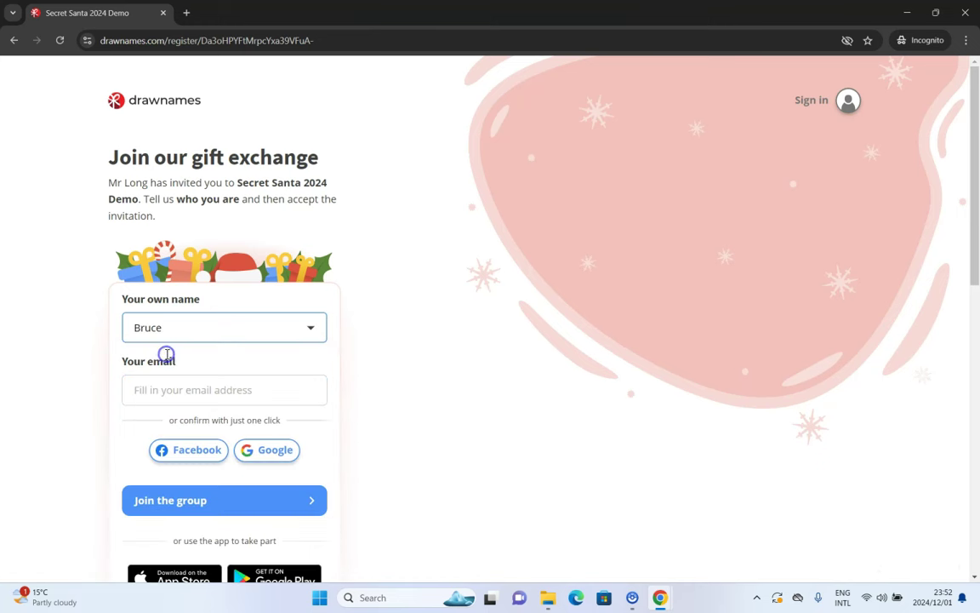
left_click(189, 390)
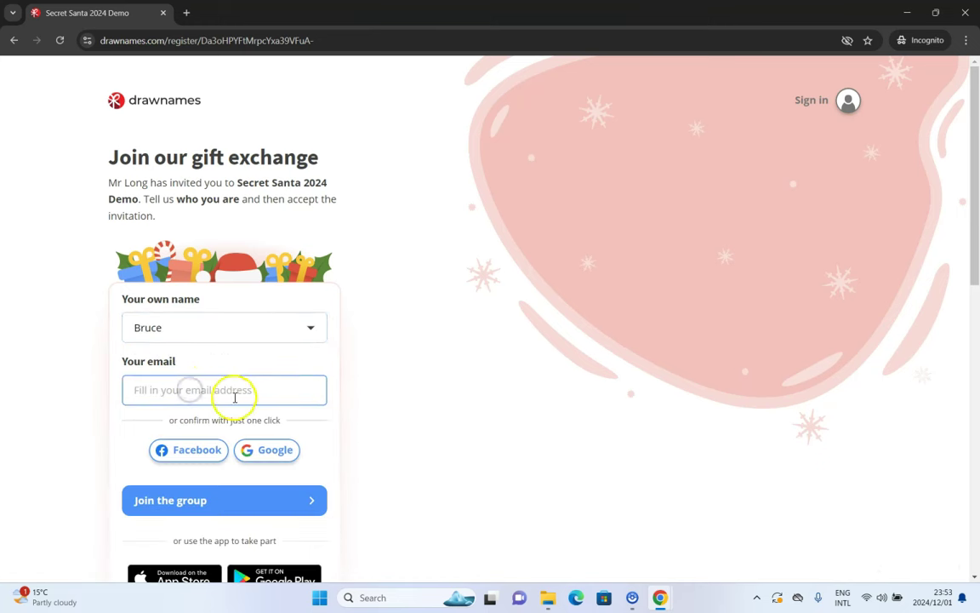
left_click(278, 508)
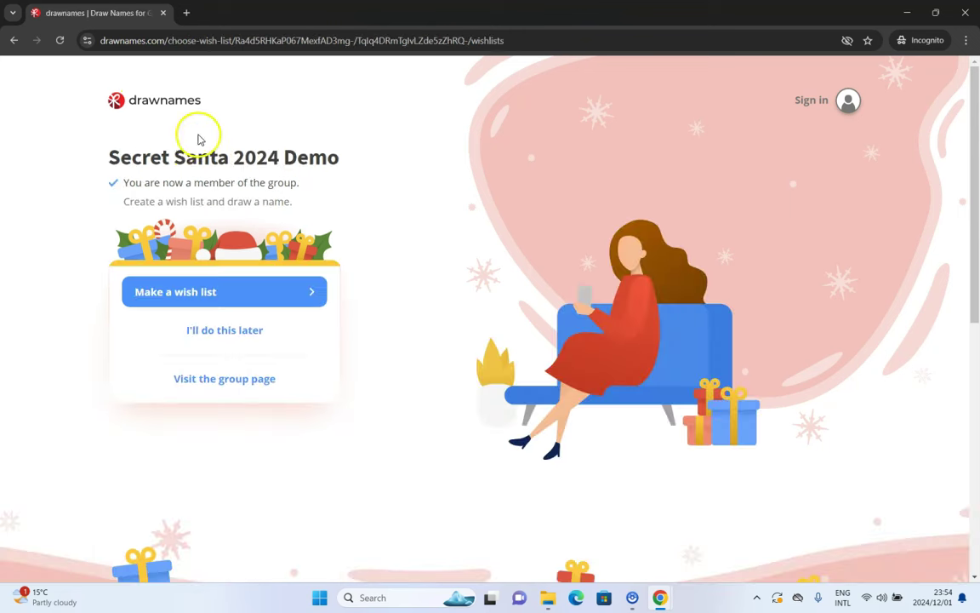
Create a wish list answering Male and 21 years old to get filtered gift suggestions.
left_click(194, 300)
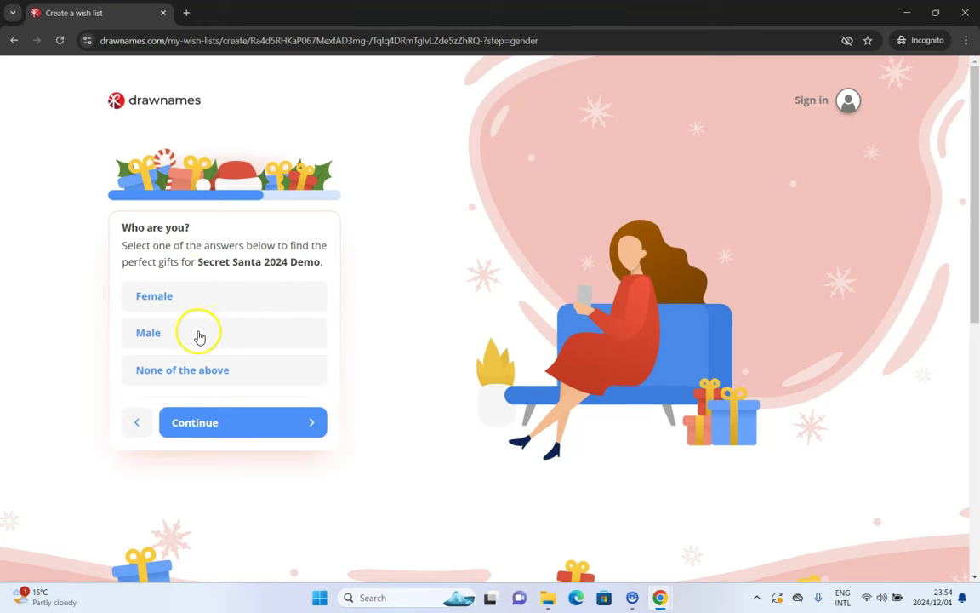
left_click(195, 337)
left_click(257, 426)
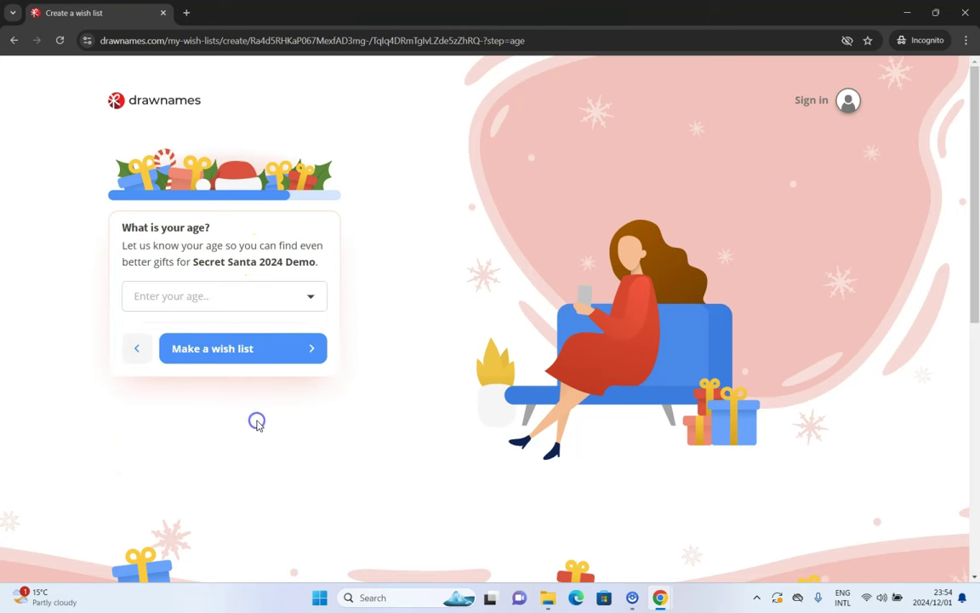
left_click(308, 297)
scroll(263, 223, "down", 4)
scroll(261, 255, "up", 4)
left_click(261, 256)
left_click(271, 350)
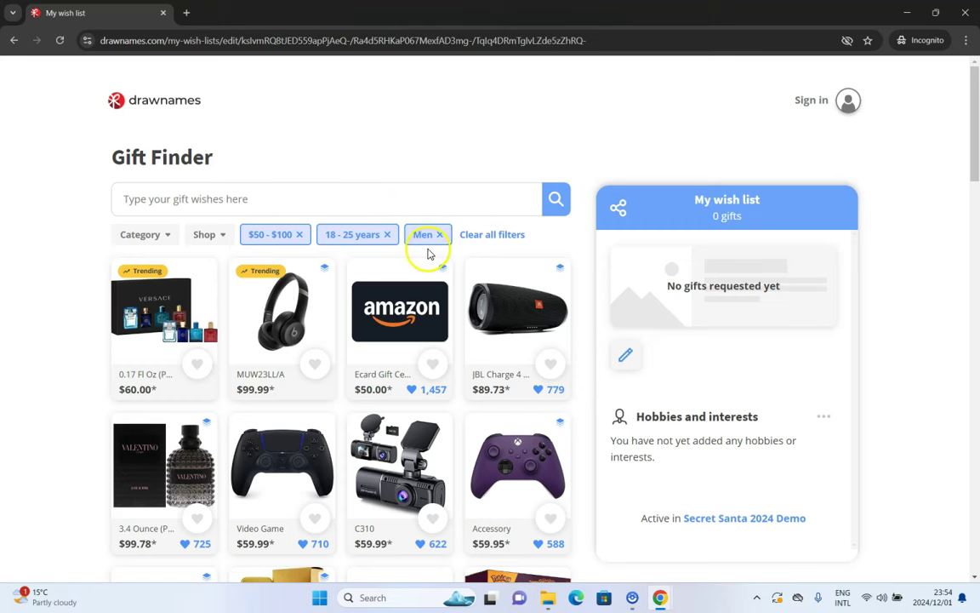
Search the Gift Finder for 'lego'.
scroll(222, 302, "down", 4)
scroll(225, 300, "up", 5)
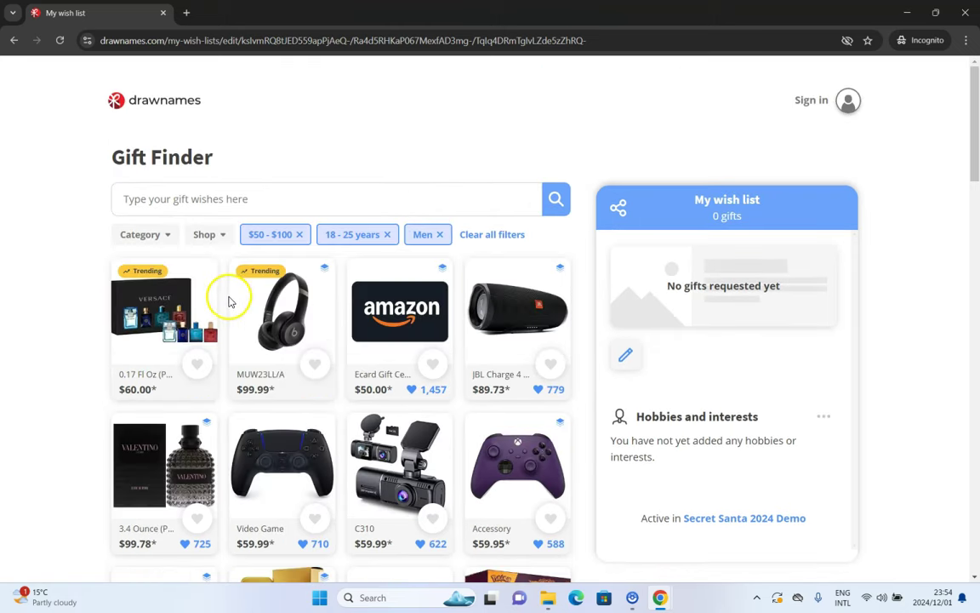
left_click(236, 204)
left_click(183, 245)
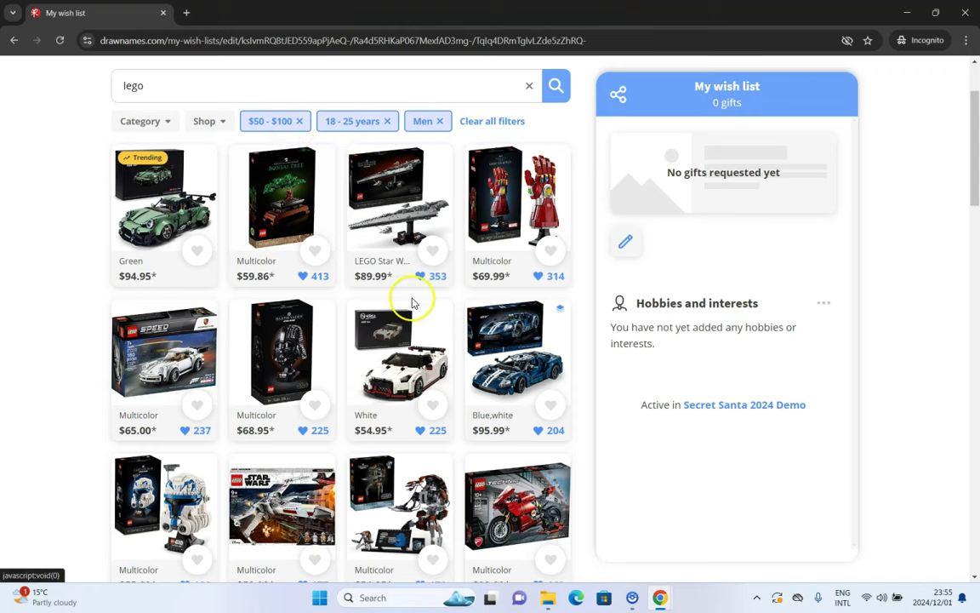
scroll(332, 309, "up", 2)
View the green sports car set's details, then go to the Secret Santa 2024 Demo group page.
left_click(178, 320)
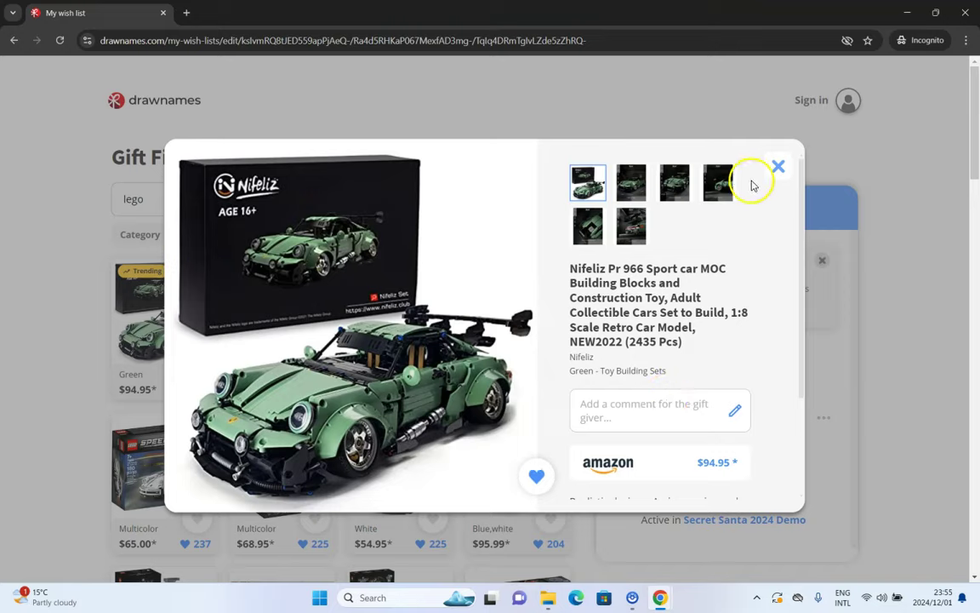
left_click(777, 167)
scroll(789, 411, "down", 2)
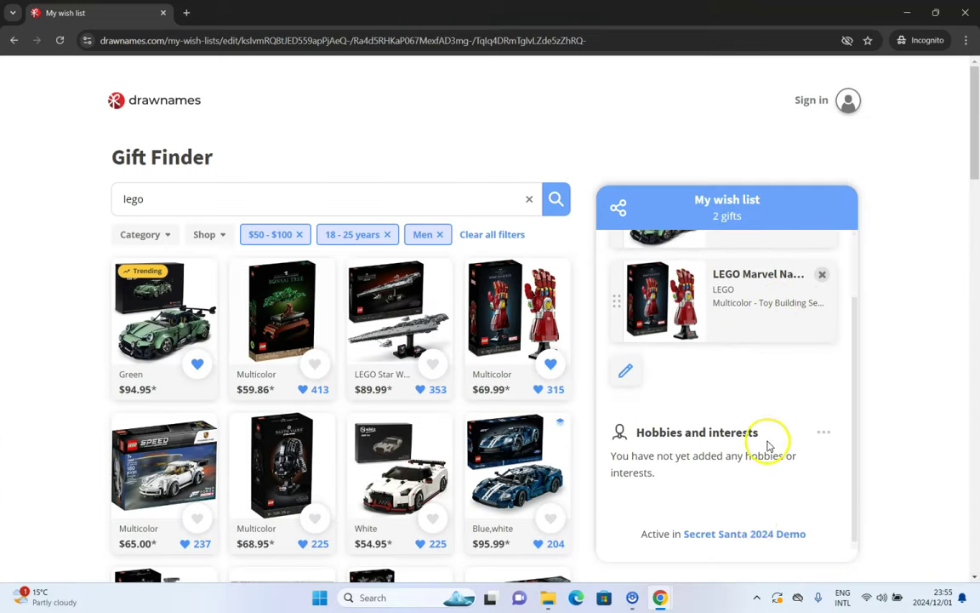
left_click(755, 538)
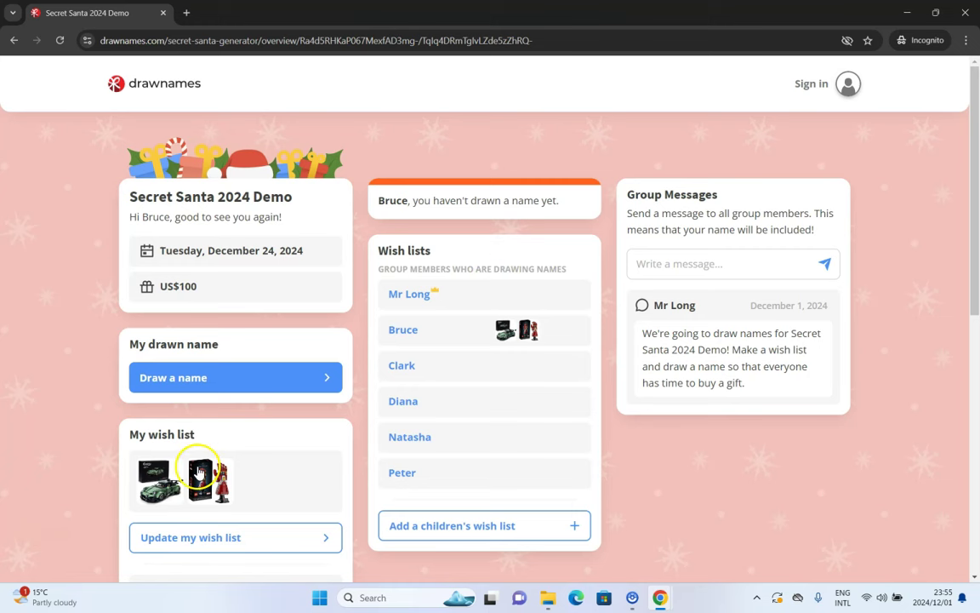
Draw a name as the member to reveal his Secret Santa recipient.
left_click(327, 380)
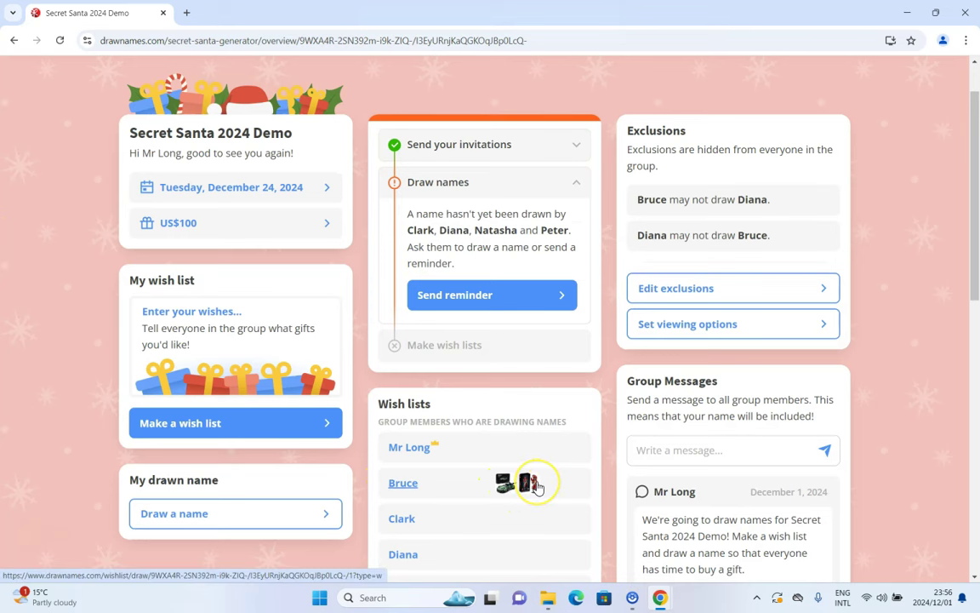
scroll(629, 375, "up", 1)
scroll(240, 324, "down", 1)
scroll(241, 324, "up", 1)
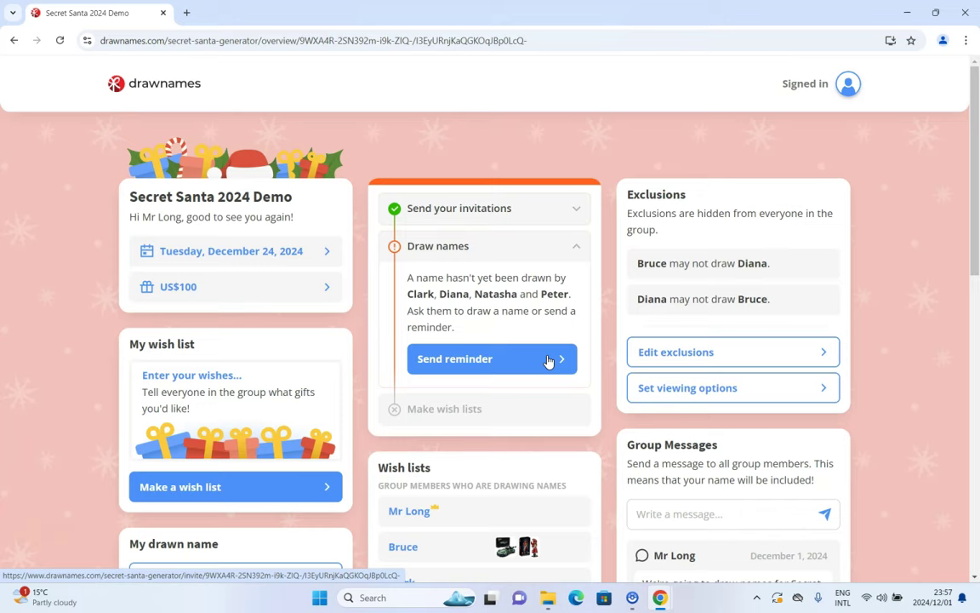
scroll(532, 416, "down", 2)
scroll(518, 411, "up", 2)
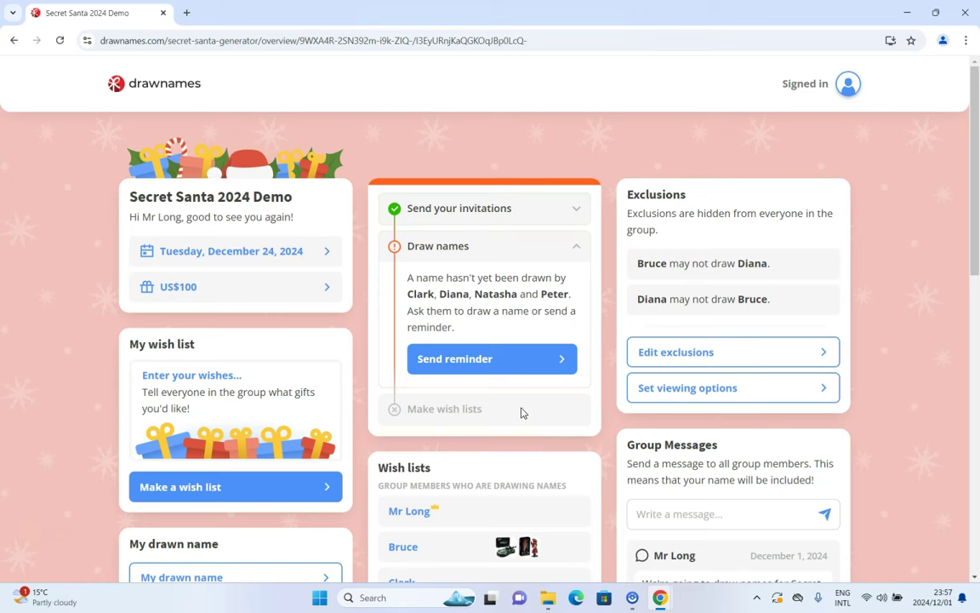
left_click(406, 469)
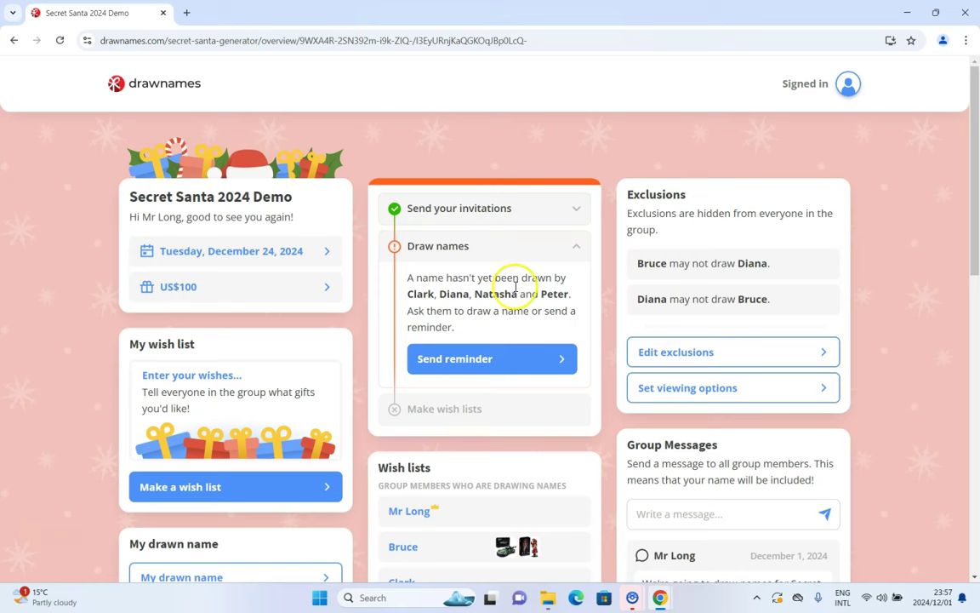
left_click(266, 264)
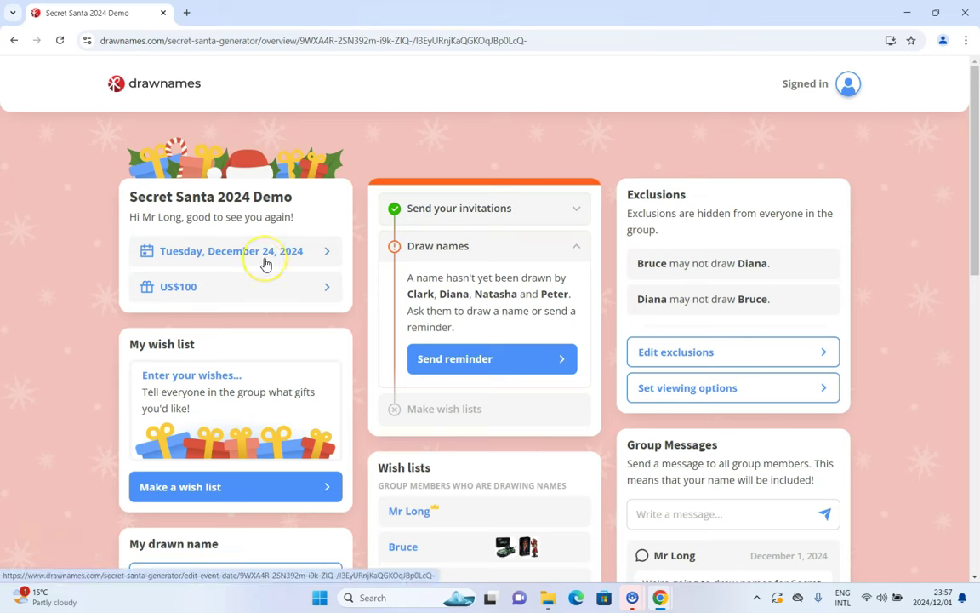